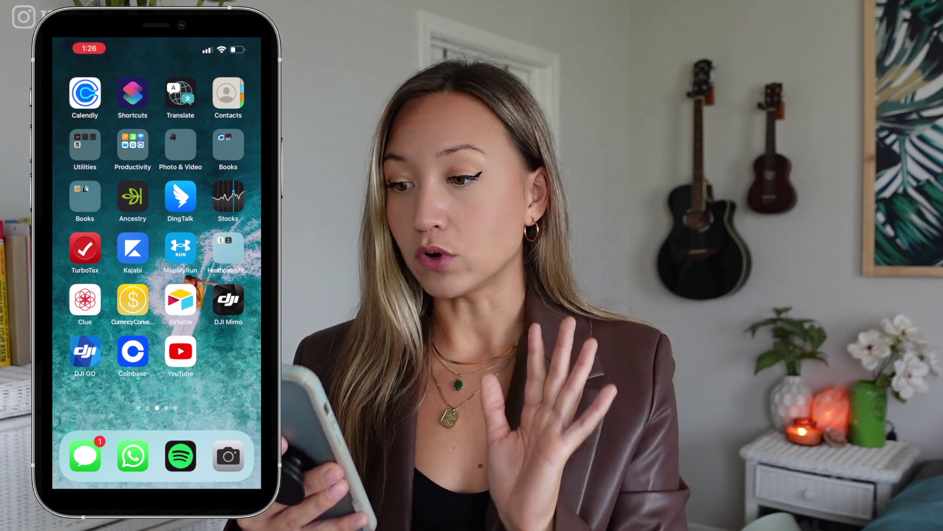
# Step: Open the I Tried Vlogging video from Your channel's uploads and show its Create options
pyautogui.click(181, 351)
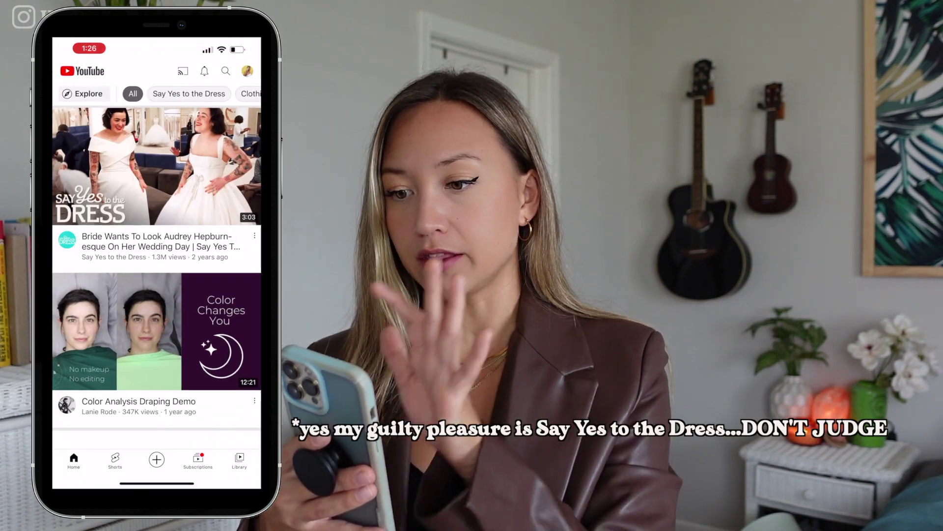
pyautogui.click(247, 71)
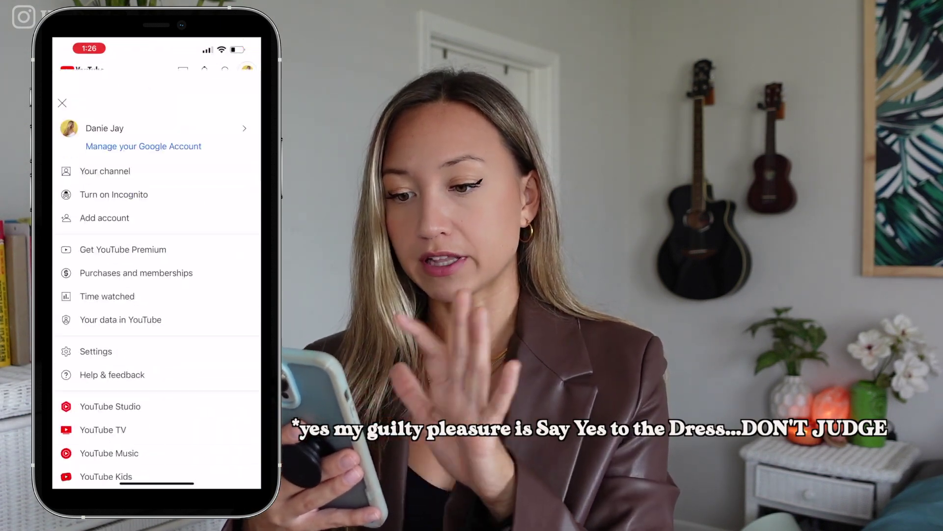
pyautogui.click(59, 120)
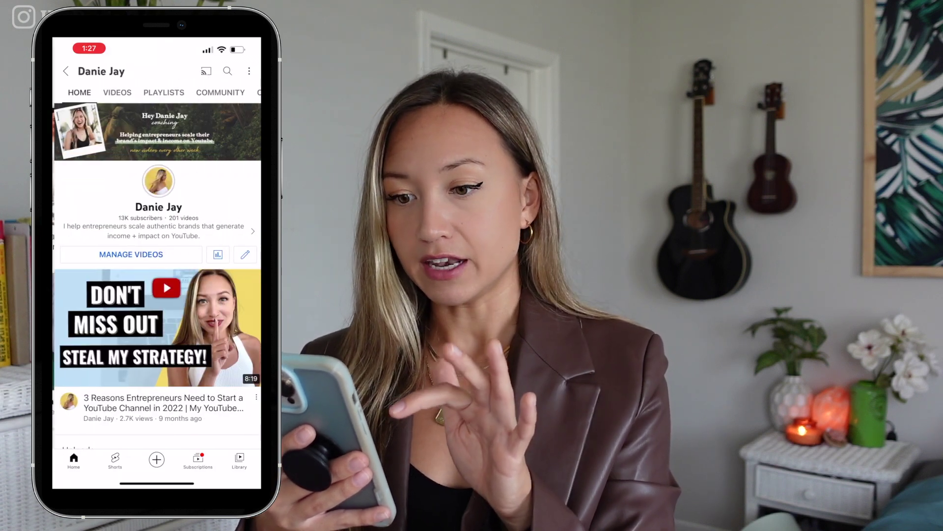
pyautogui.scroll(-3, 156, 270)
pyautogui.scroll(-2, 156, 270)
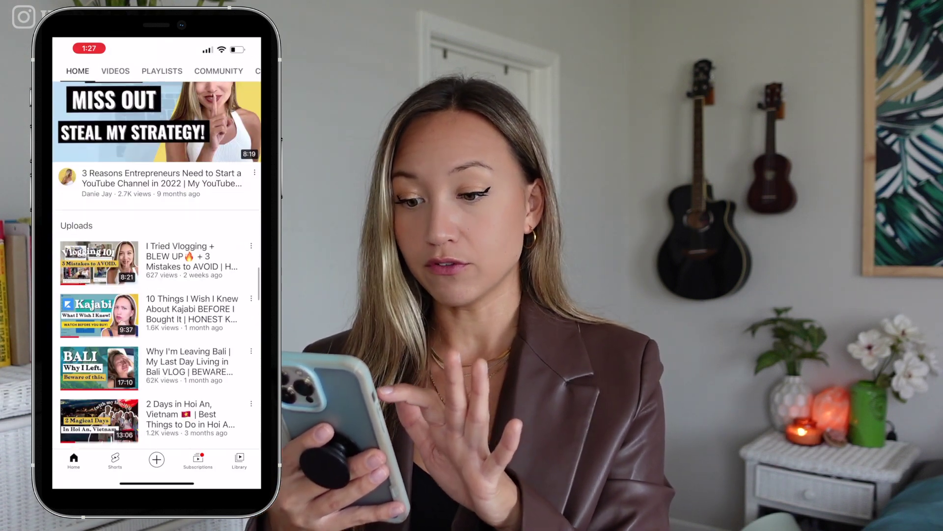
pyautogui.click(191, 261)
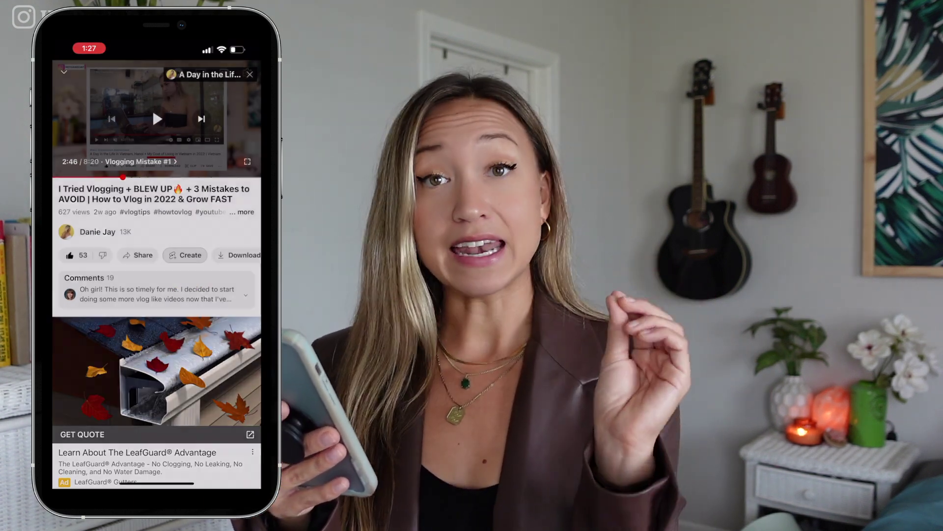
pyautogui.click(185, 255)
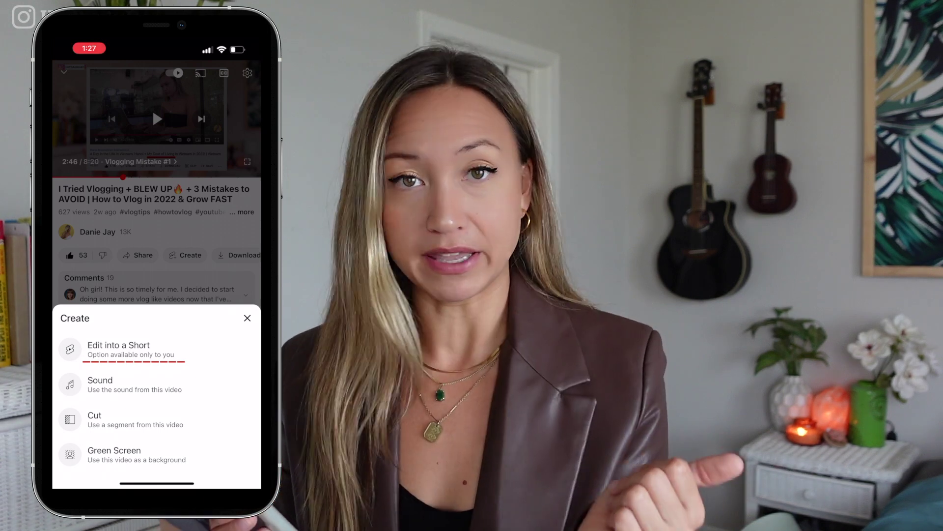
# Step: Choose Edit into a Short for the I Tried Vlogging video
pyautogui.click(119, 348)
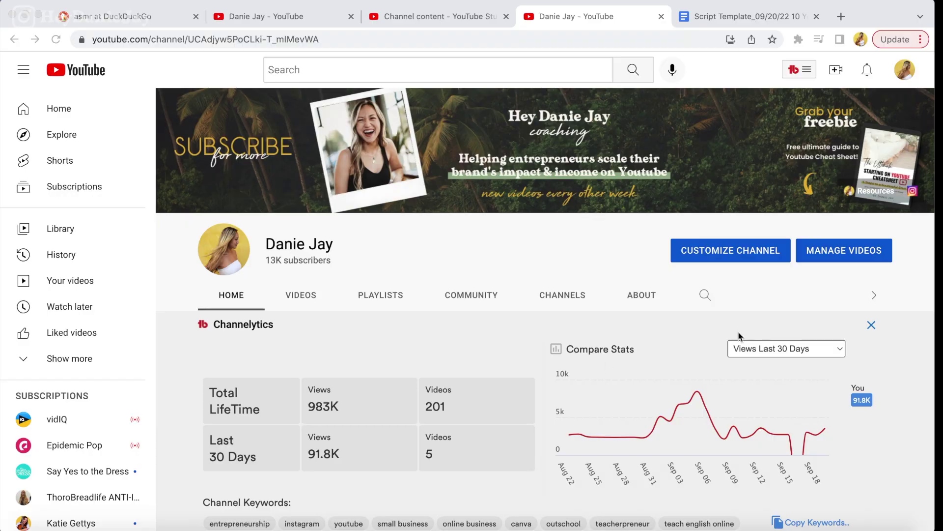
# Step: From MANAGE VIDEOS, open the details of '3 things I ALWAYS do BEFORE I film a video!'
pyautogui.click(842, 251)
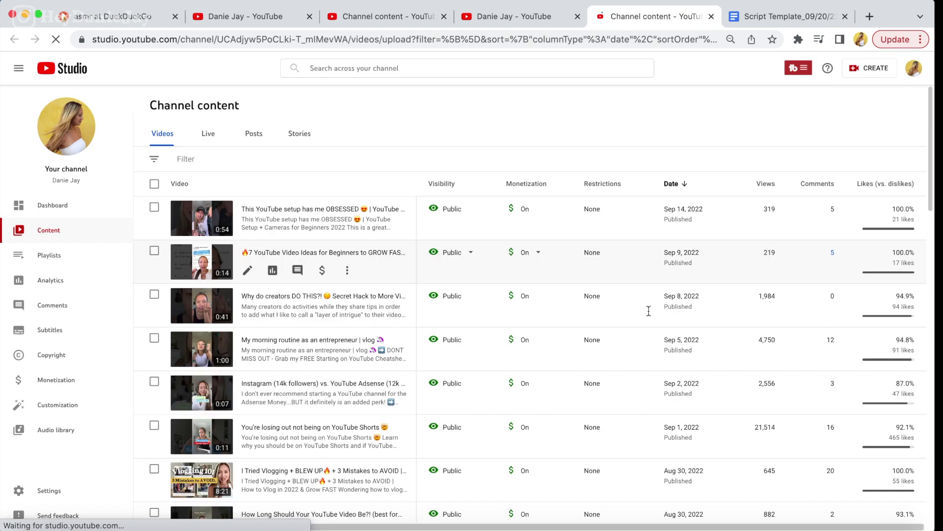
pyautogui.scroll(-5, 647, 316)
pyautogui.scroll(-1, 645, 317)
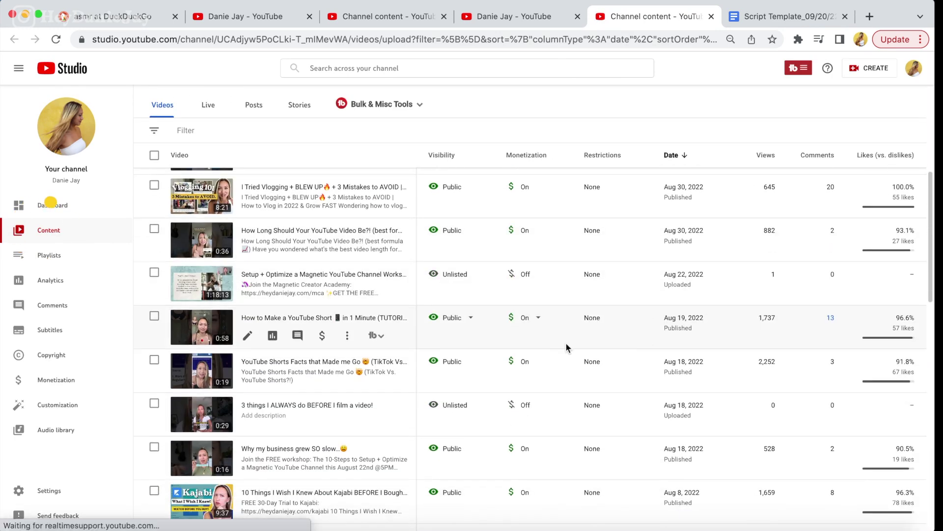
pyautogui.moveTo(446, 409)
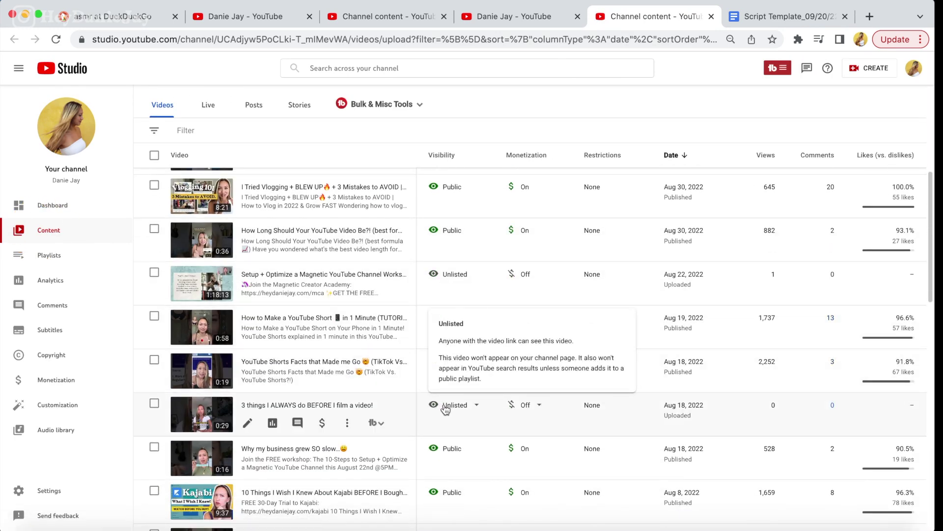
pyautogui.click(249, 424)
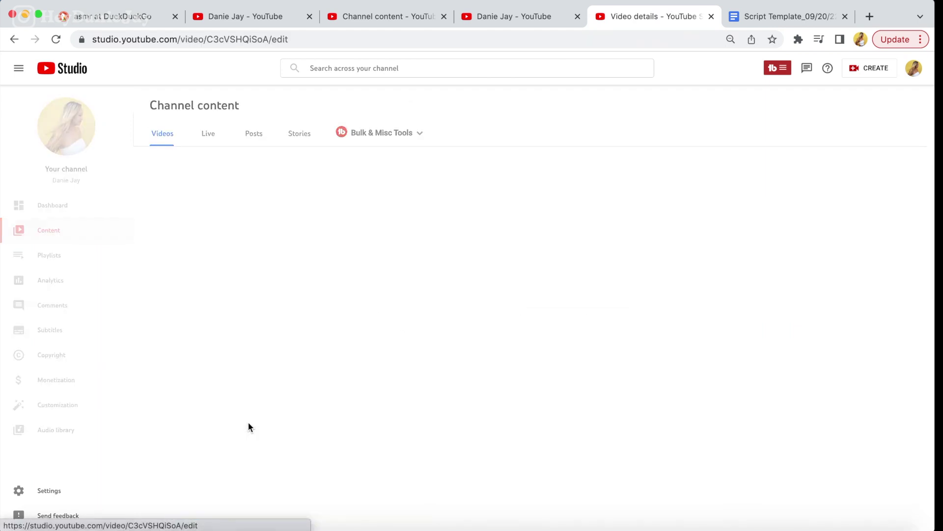
# Step: Write the being-confident-on-camera description and paste the promo and follow-me links block
pyautogui.click(295, 221)
pyautogui.write('Thes')
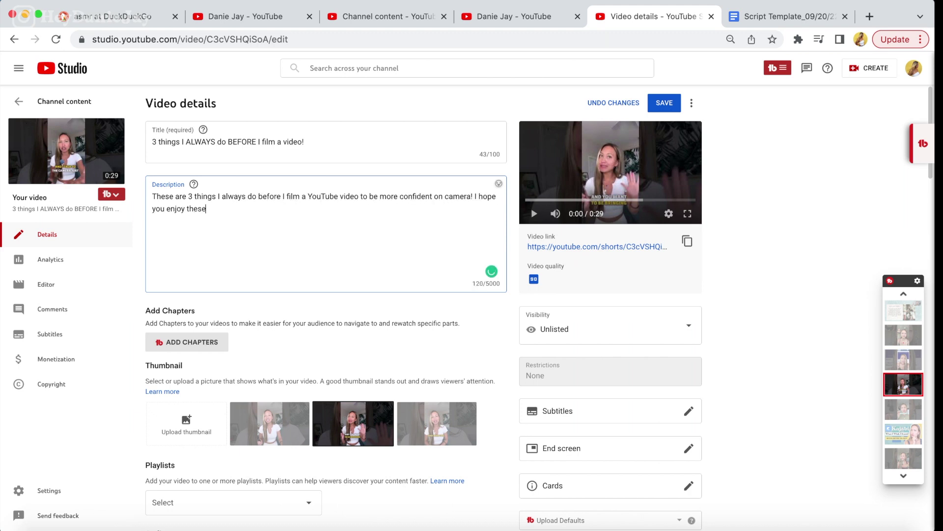
pyautogui.hotkey('ctrl', 'v')
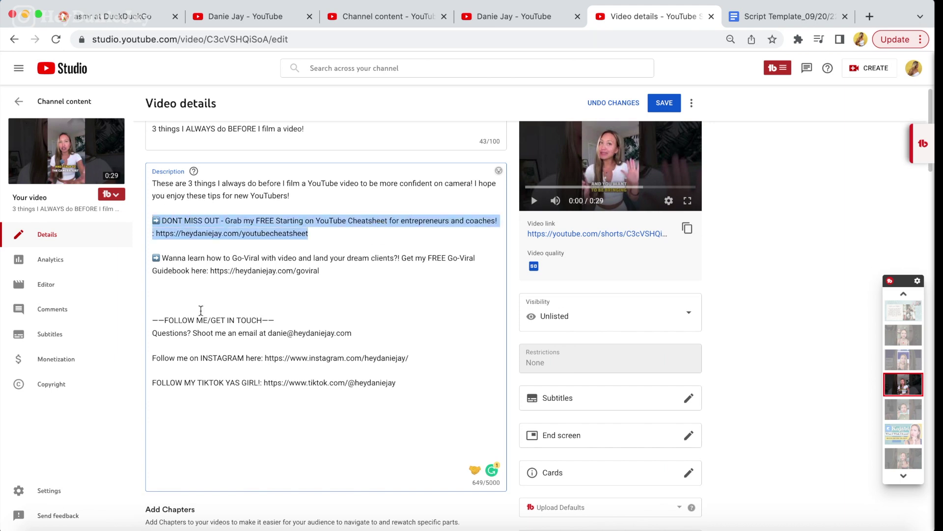
pyautogui.moveTo(158, 320); pyautogui.dragTo(291, 320)
pyautogui.click(322, 194)
# Step: Reveal the advanced settings with SHOW MORE and put the cursor in the Tags field
pyautogui.scroll(-8, 173, 374)
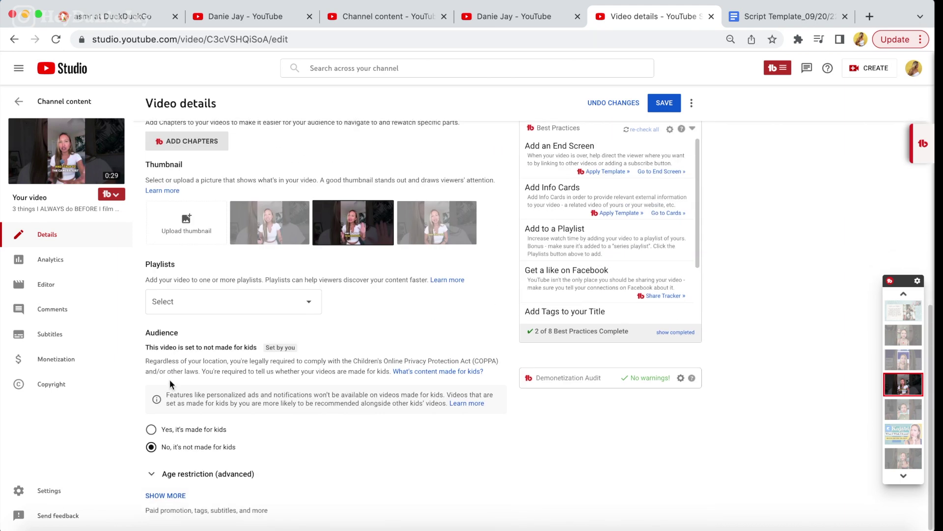
pyautogui.click(165, 495)
pyautogui.scroll(-3, 170, 497)
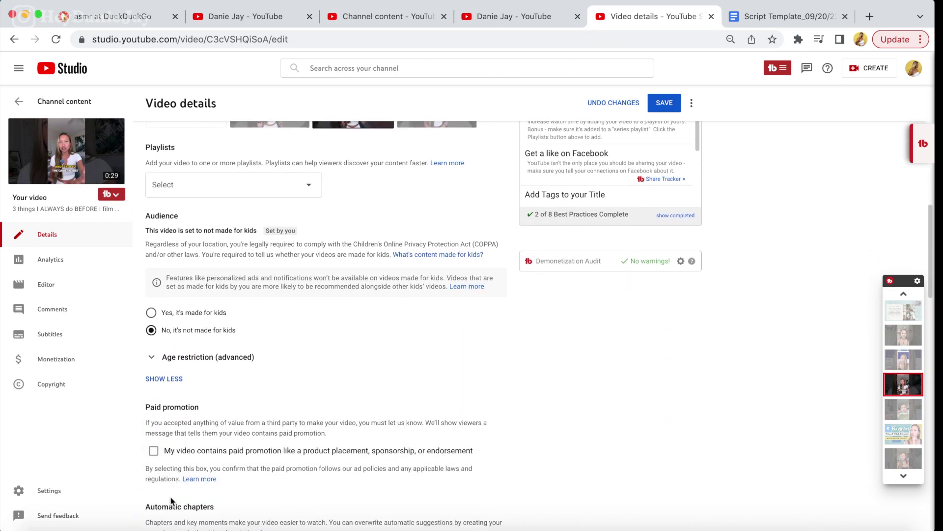
pyautogui.scroll(-8, 171, 497)
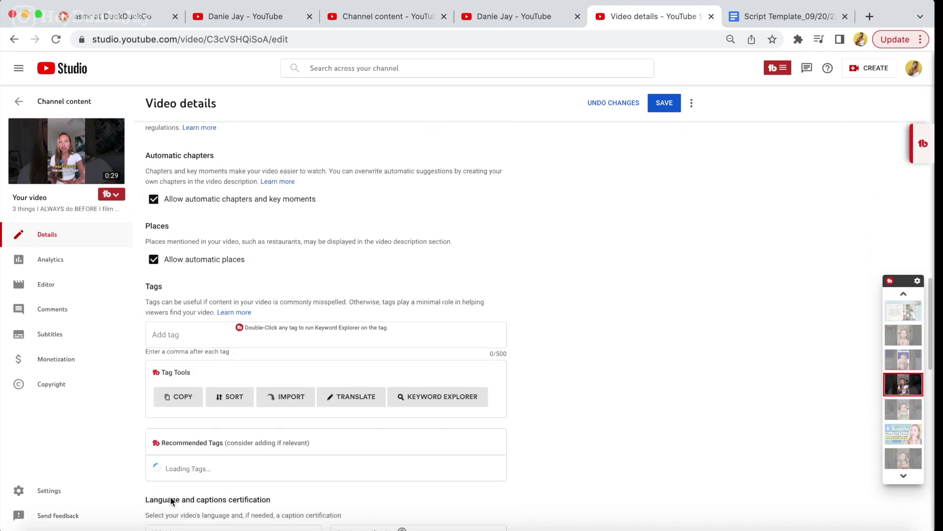
pyautogui.scroll(-1, 170, 498)
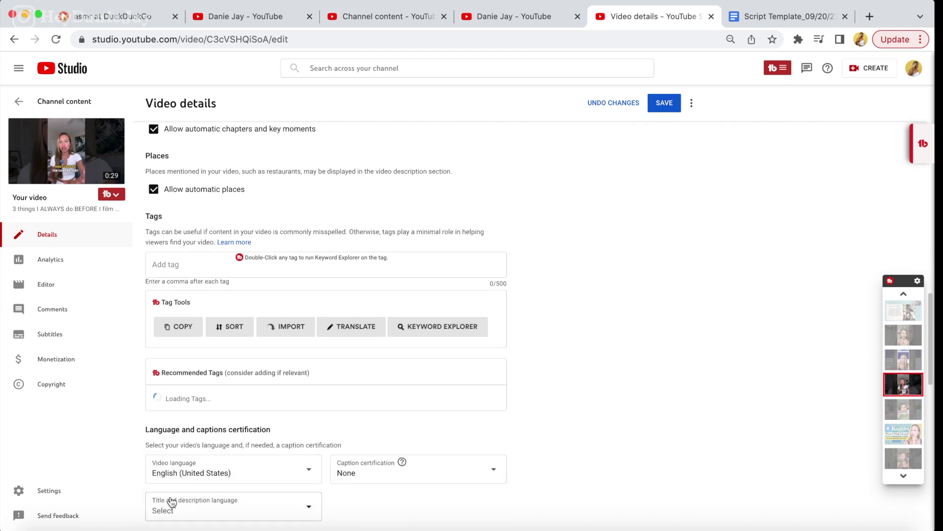
pyautogui.click(196, 264)
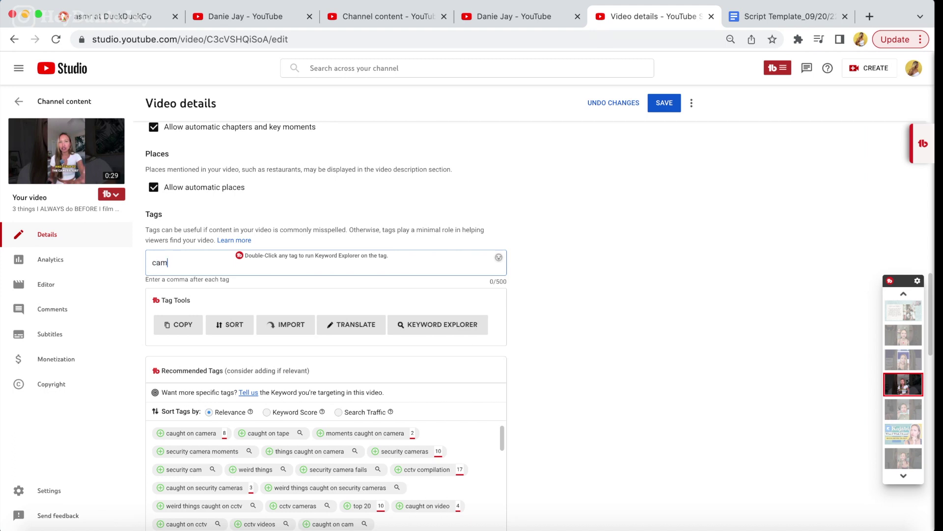
# Step: Add the tag 'camera confidence tips' to the Short
pyautogui.write('camera confidence to')
pyautogui.press('BackSpace')
pyautogui.write('ips')
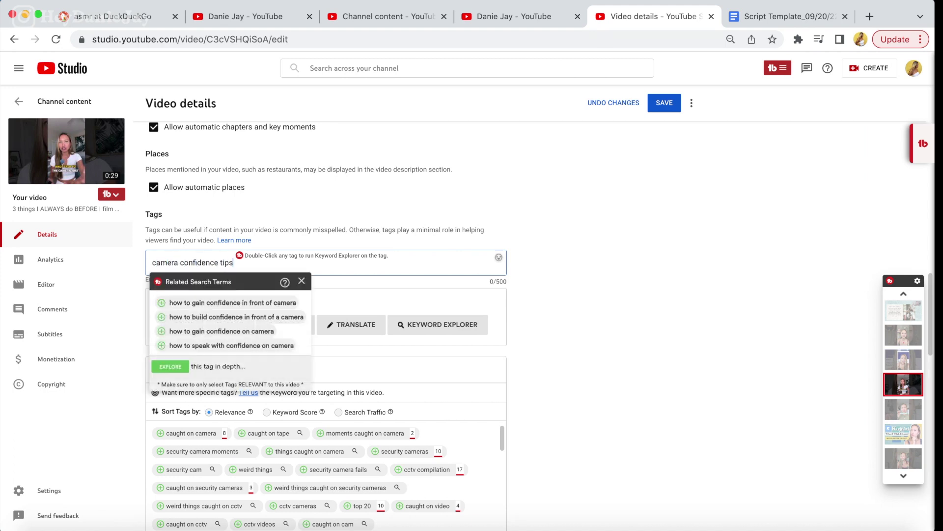
pyautogui.press('Return')
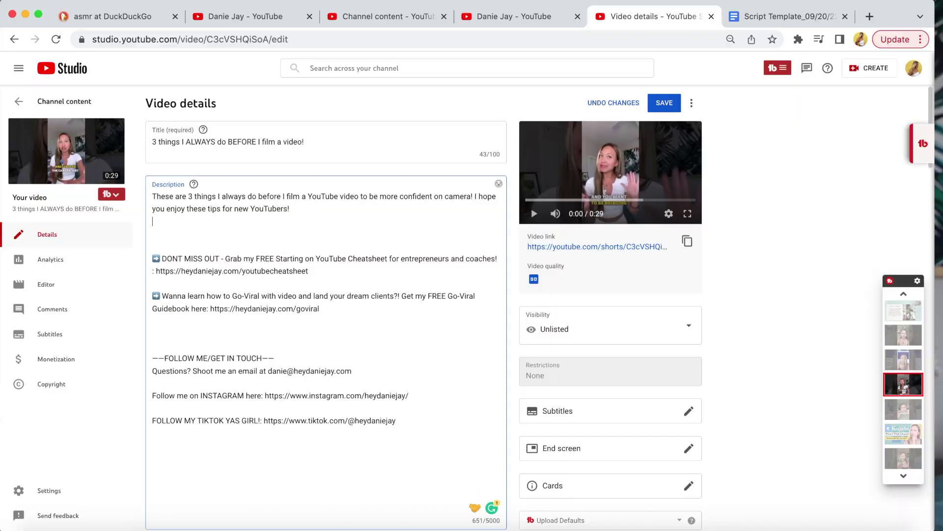
# Step: Append #cameraconfidence, #newyoutuberhelp (from suggestions) and #youtube to the description
pyautogui.write('#cameraconfidence #ca')
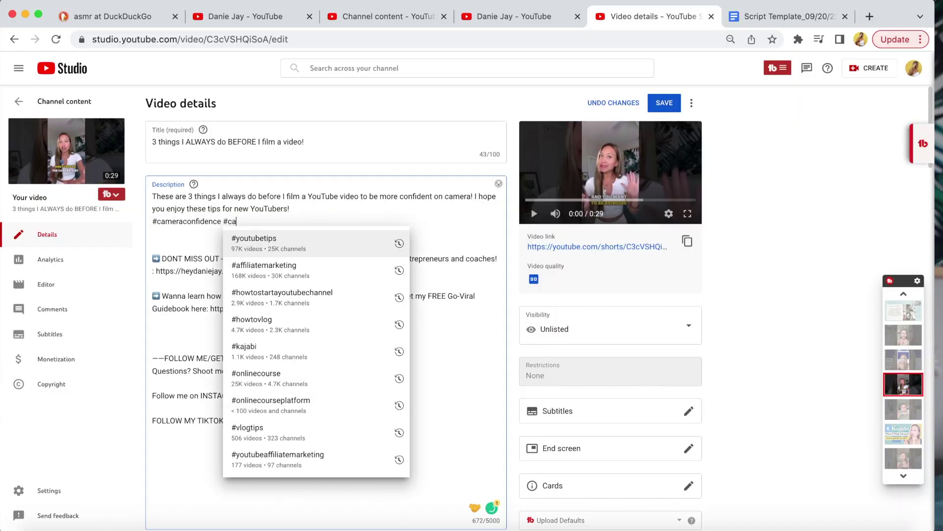
pyautogui.press('BackSpace')
pyautogui.press('BackSpace')
pyautogui.write('newyou')
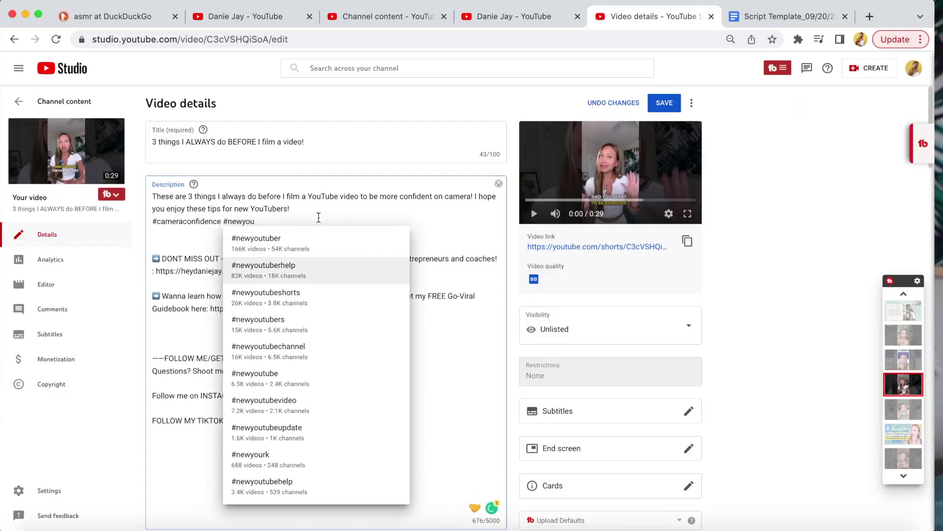
pyautogui.click(265, 270)
pyautogui.write('#youtube')
pyautogui.press('Escape')
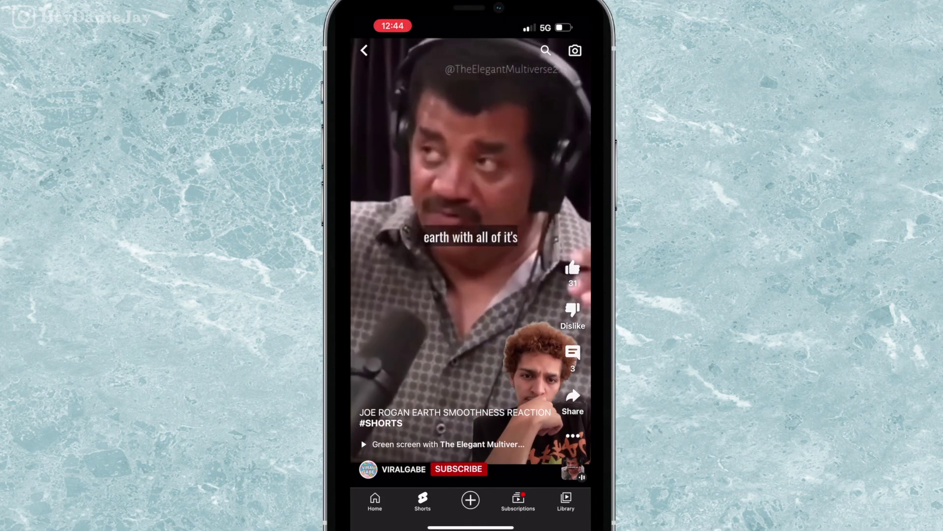
# Step: Record a Green Screen remix over a Shorts-feed clip with its sound on, then advance to details
pyautogui.click(422, 500)
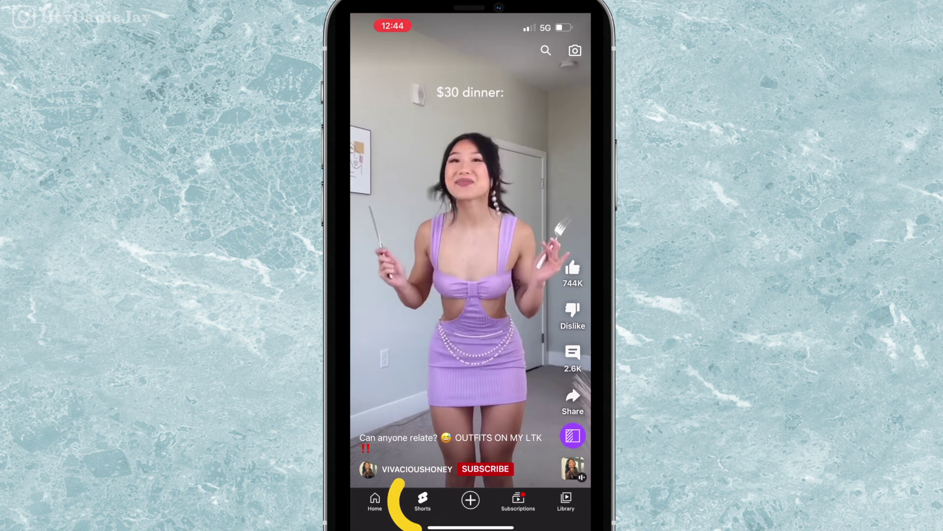
pyautogui.click(573, 435)
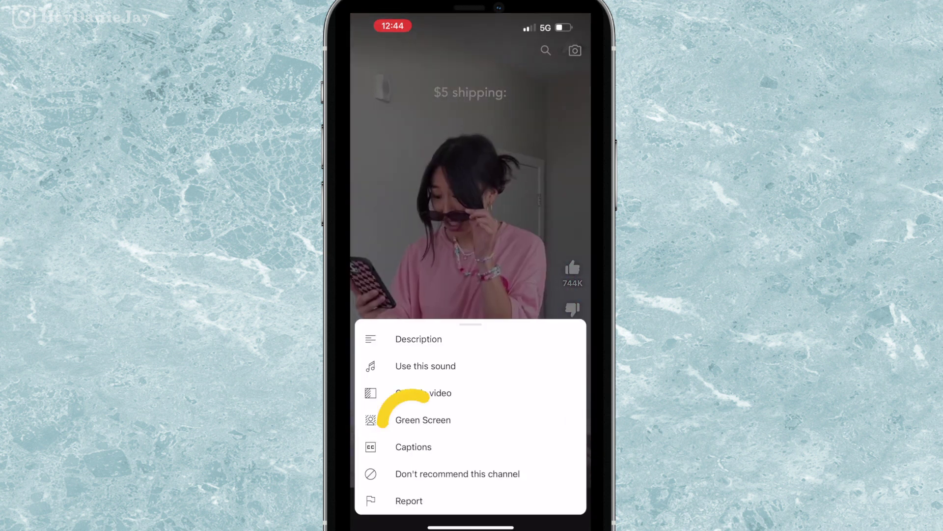
pyautogui.click(418, 420)
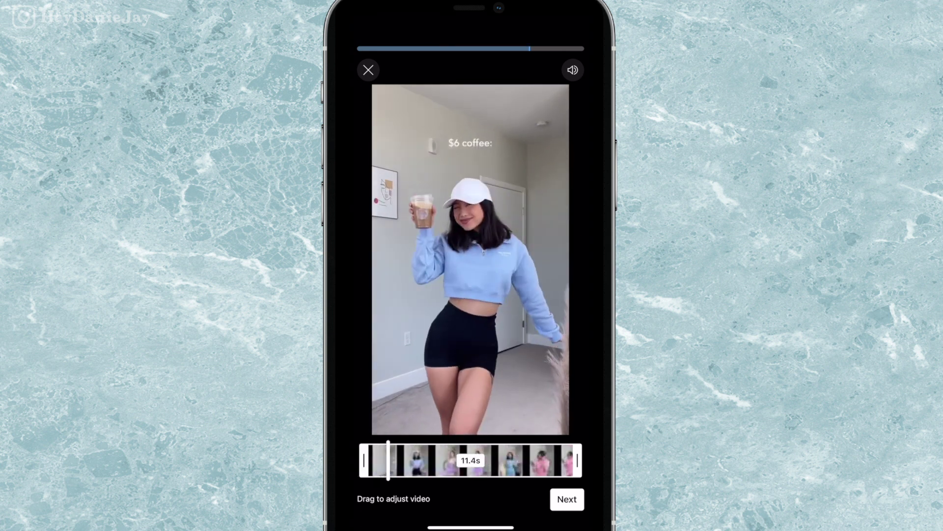
pyautogui.click(572, 69)
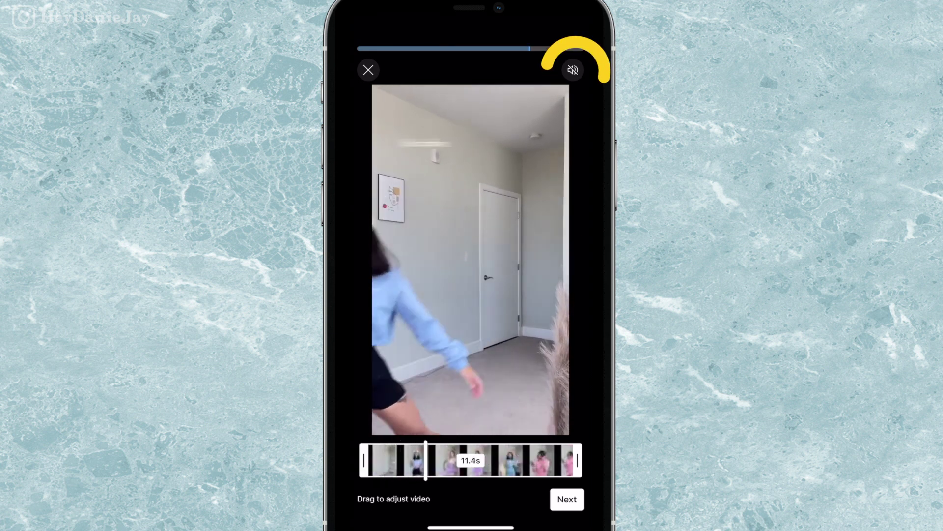
pyautogui.click(573, 69)
pyautogui.click(567, 499)
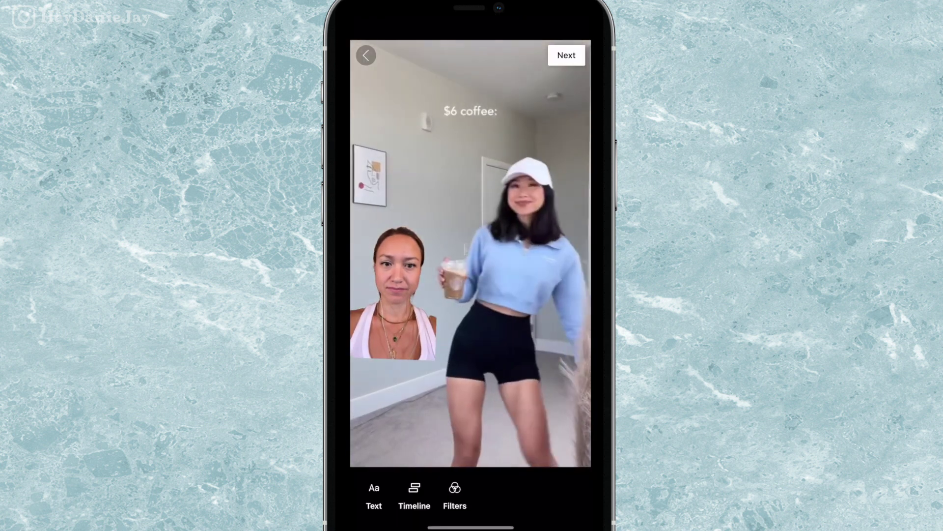
pyautogui.click(567, 55)
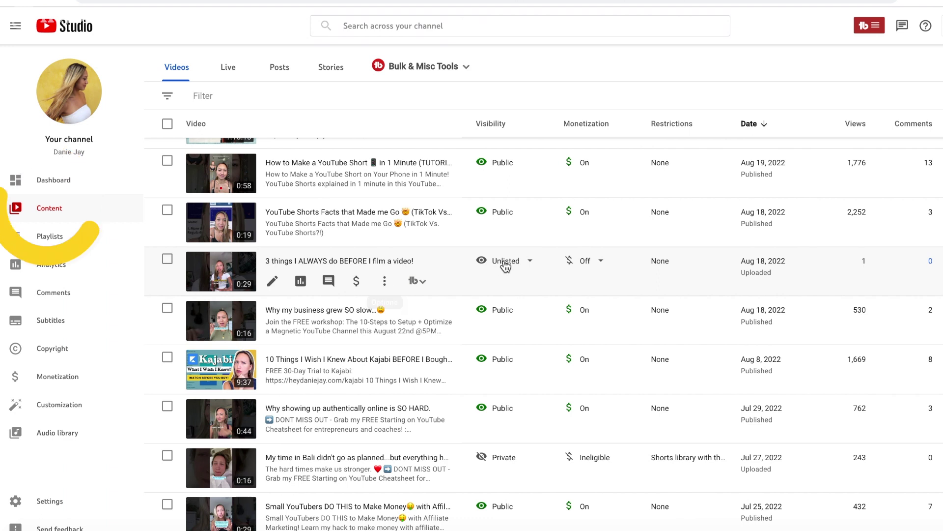
pyautogui.click(509, 262)
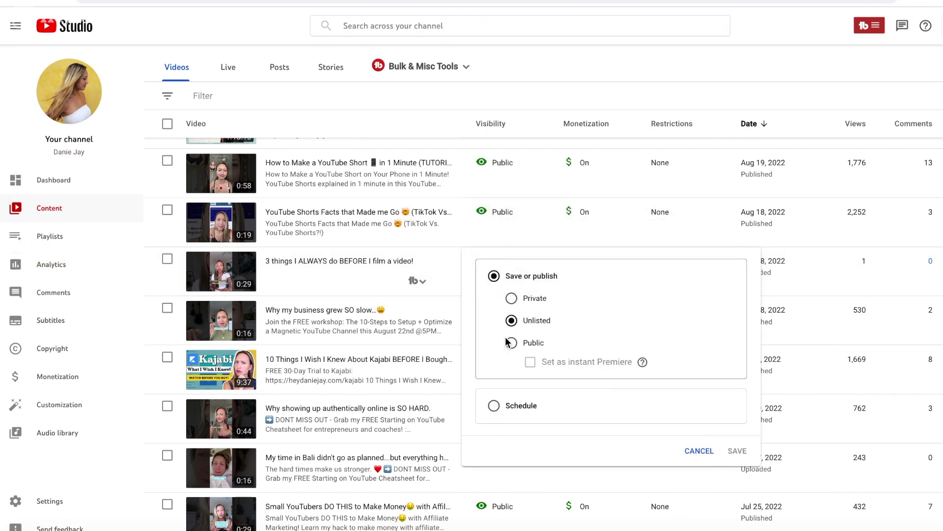
pyautogui.click(493, 408)
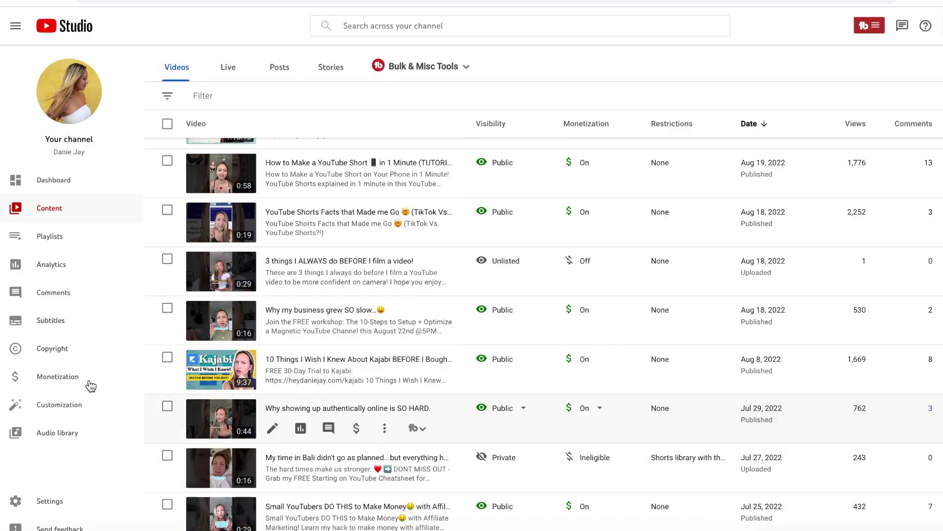
# Step: Open the Analytics Audience tab and scroll to the when-viewers-are-on-YouTube heatmap
pyautogui.click(51, 265)
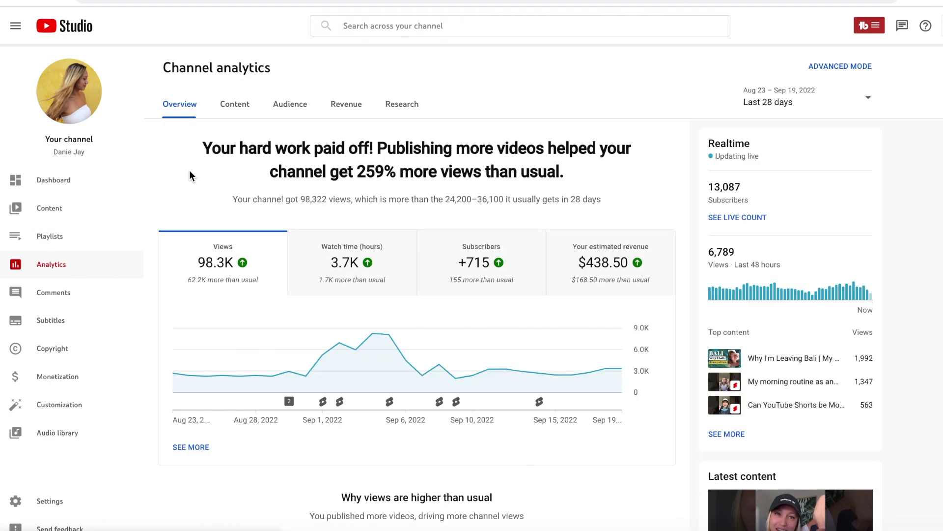
pyautogui.click(289, 105)
pyautogui.scroll(-10, 326, 272)
pyautogui.scroll(-1, 327, 273)
pyautogui.scroll(-2, 275, 288)
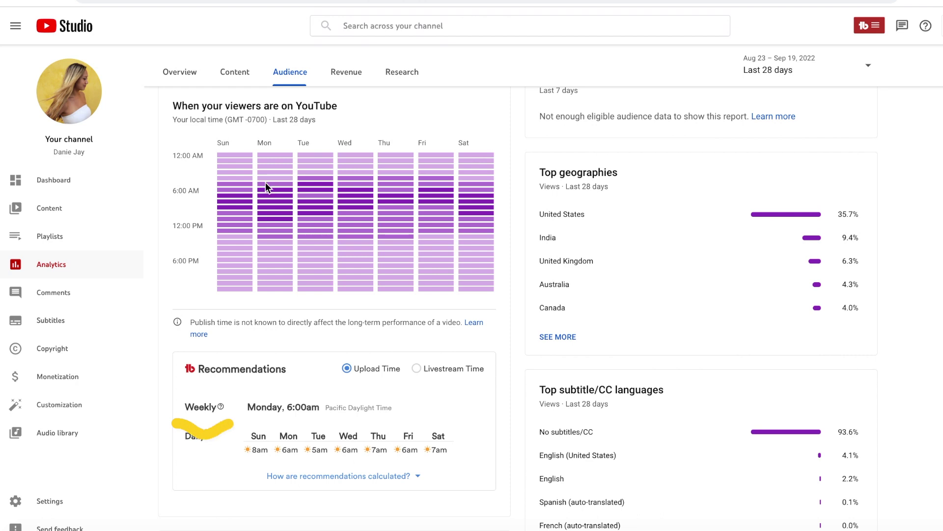
pyautogui.moveTo(265, 218)
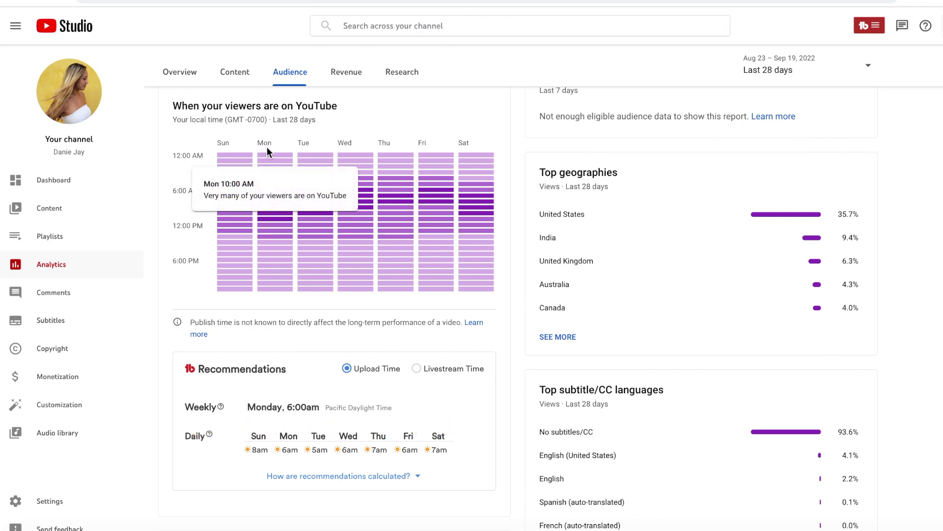